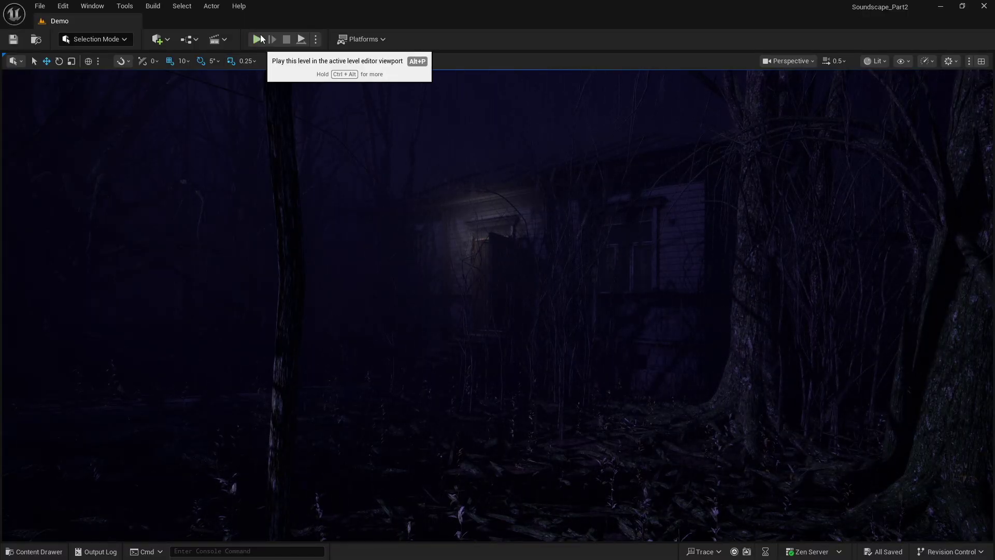
Start playing the Demo level in the editor and walk the player forward through the misty forest
key("alt+p")
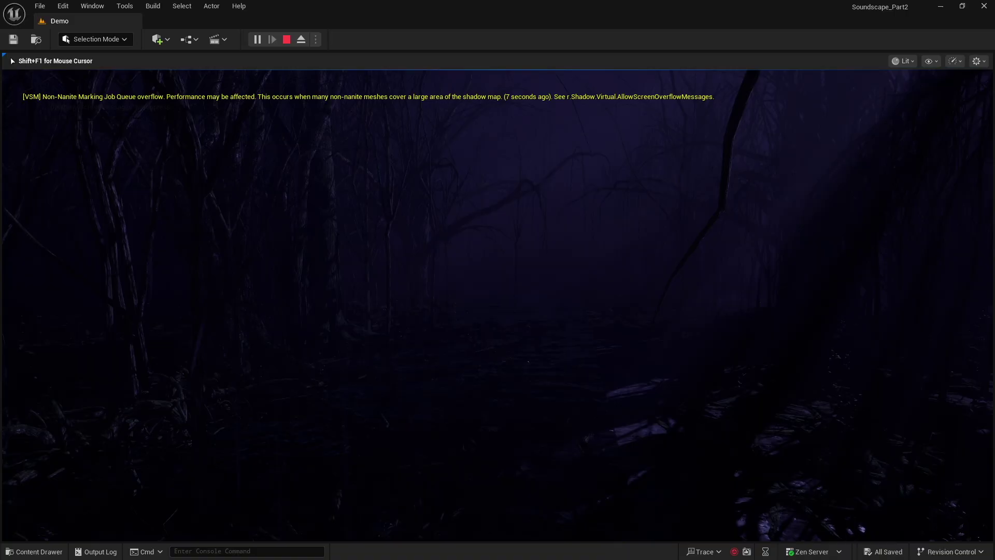
key("w")
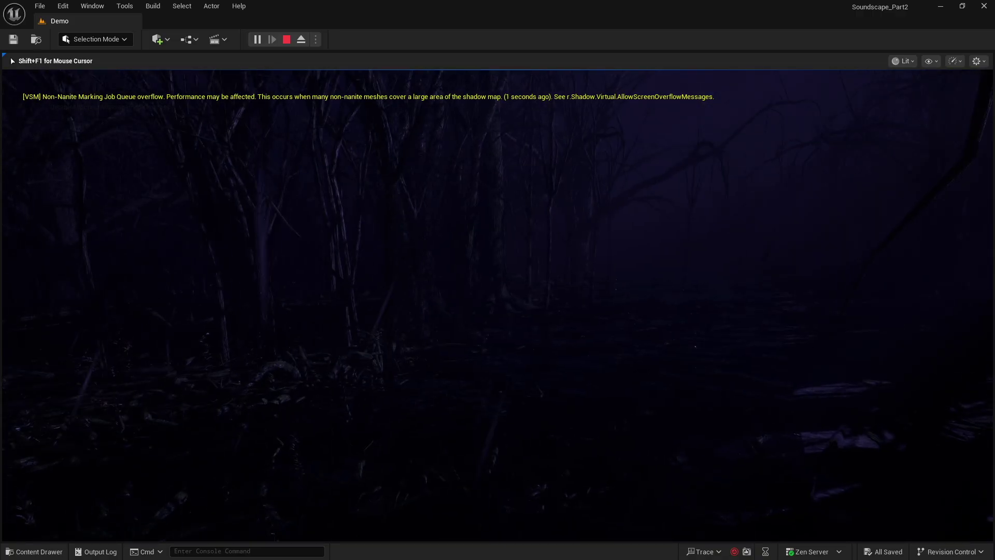
Run Audio3dVisualize from the in-game console to see the thunder and rain sources, then stop playing
key("shift+F1")
key("grave")
type("a")
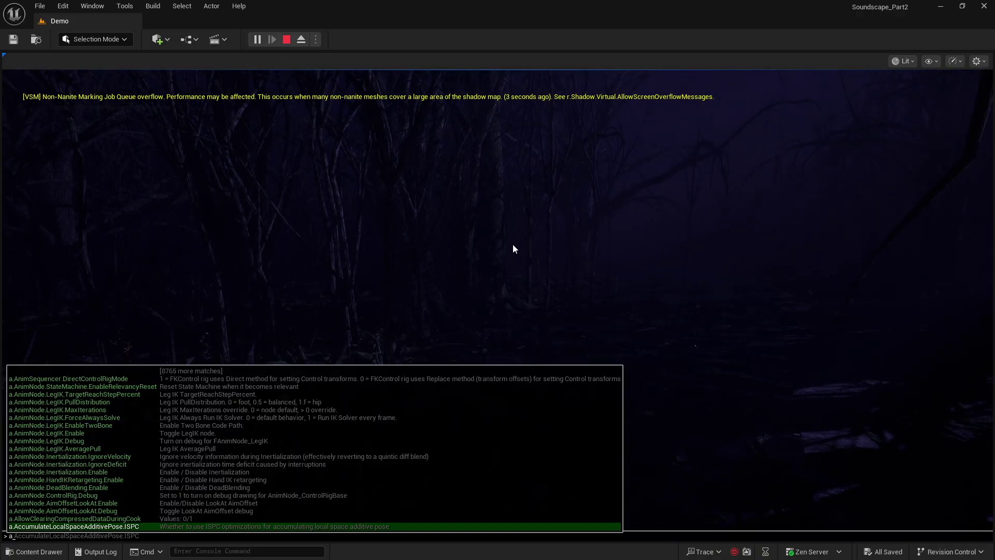
type("udio")
key("Tab")
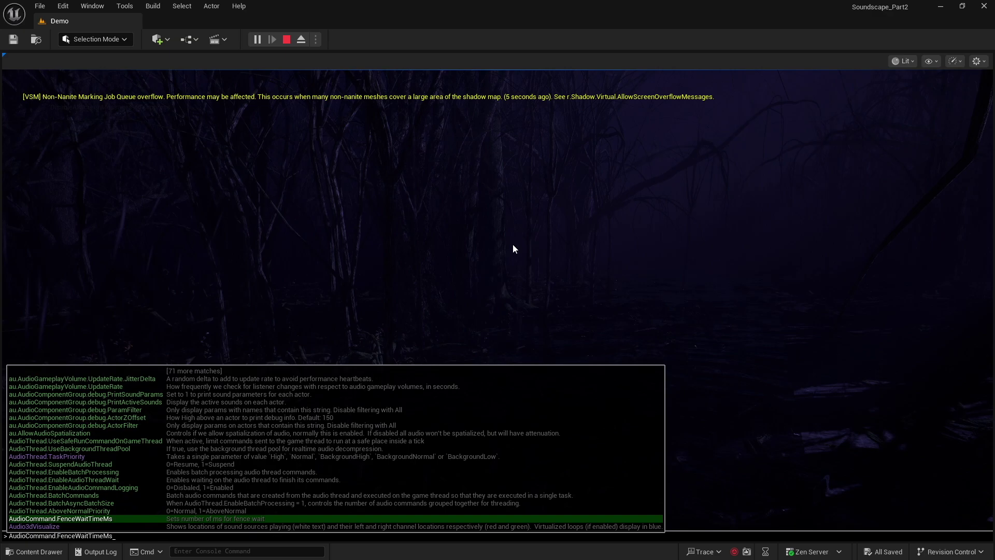
key("Return")
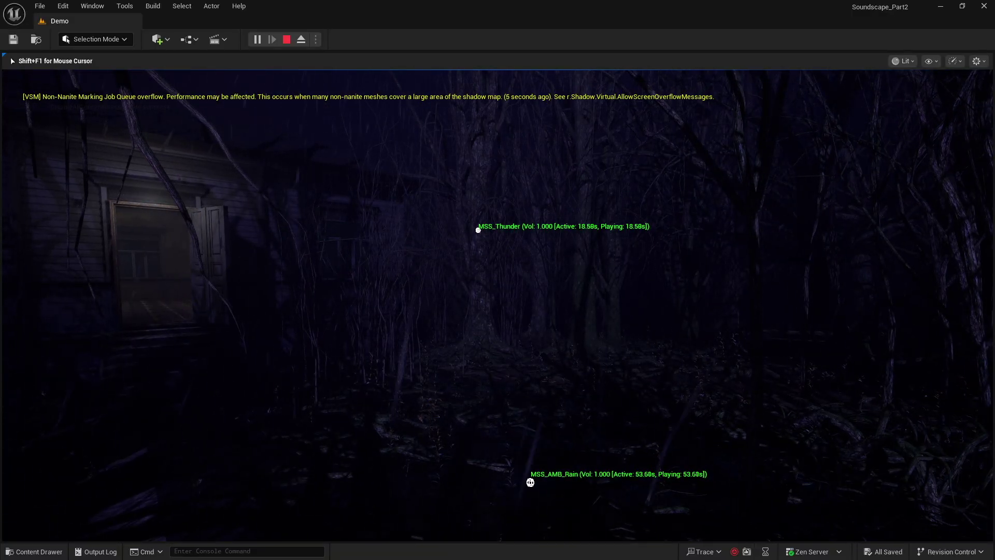
key("Escape")
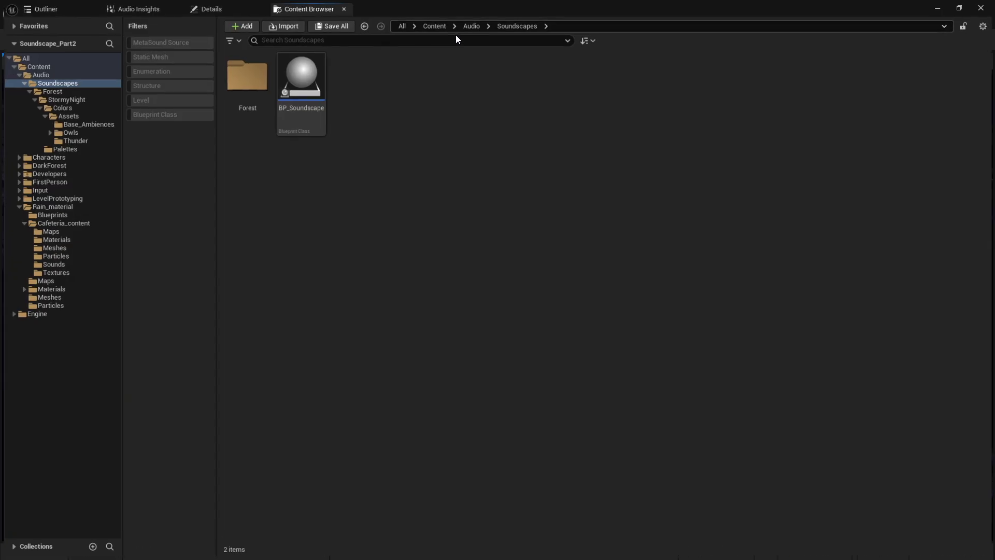
Browse into the Forest > StormyNight > Colors folder
double_click(247, 104)
left_click(238, 118)
double_click(239, 118)
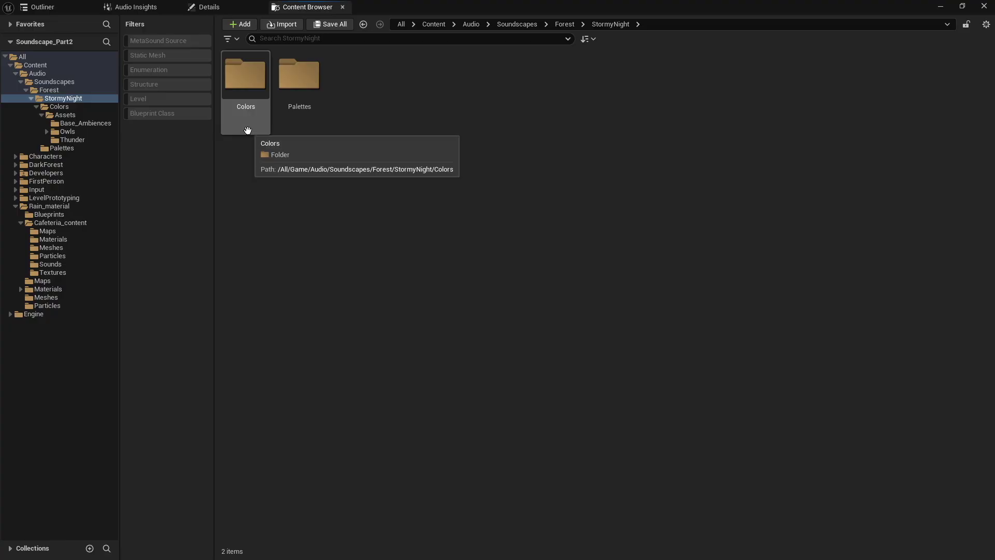
double_click(254, 111)
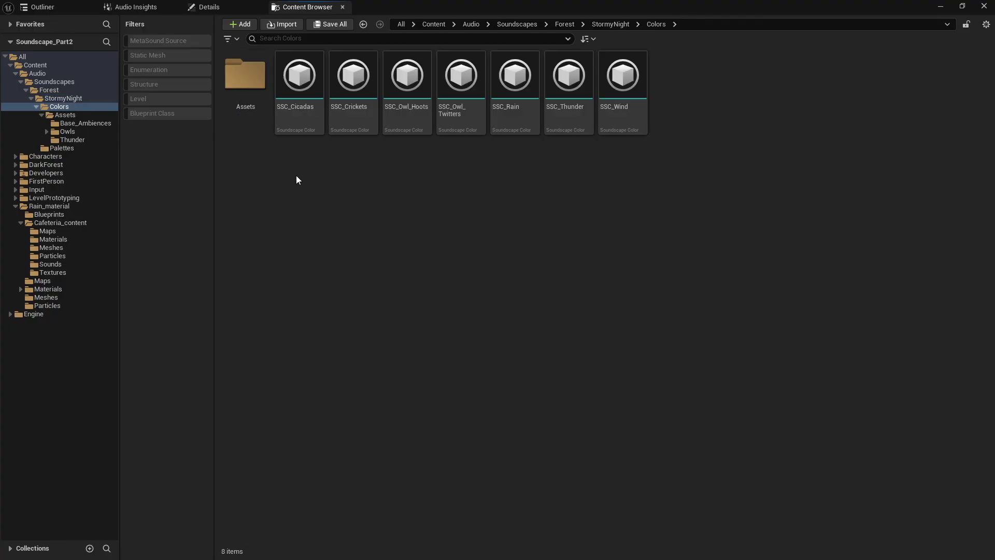
Select SSC_Cicadas, SSC_Crickets, SSC_Rain and SSC_Wind together to compare them
left_click(310, 125)
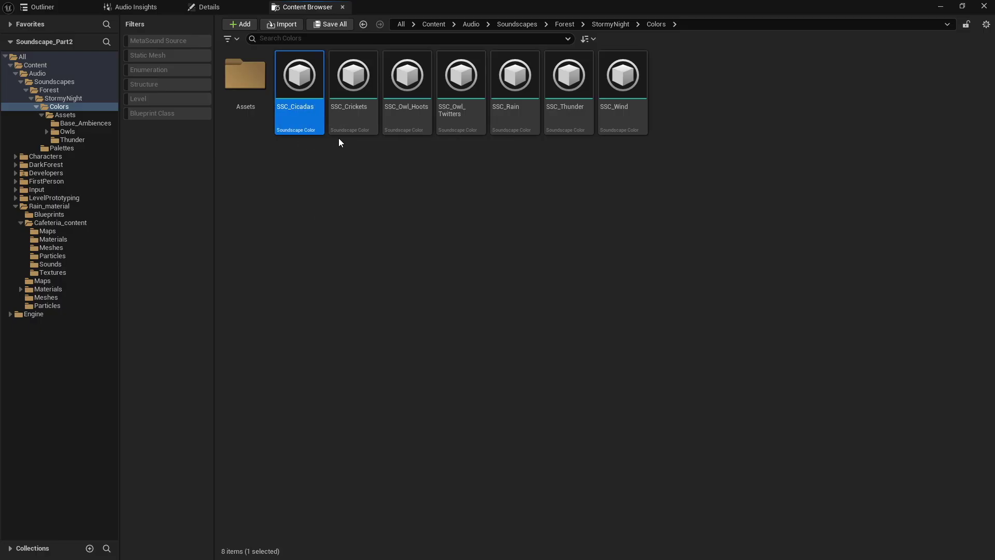
left_click(351, 126, "ctrl")
left_click(516, 121, "ctrl")
left_click(614, 127, "ctrl")
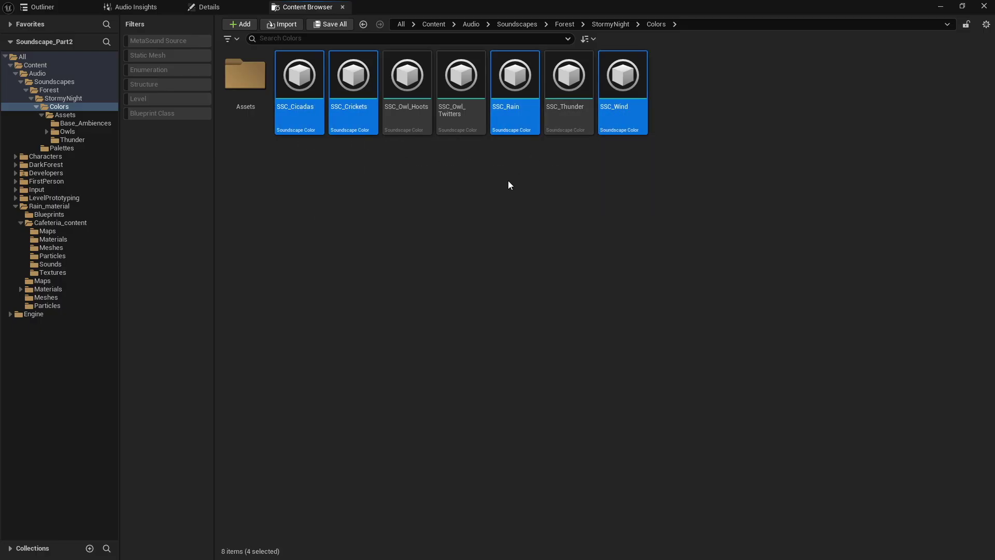
Select SSC_Owl_Hoots, SSC_Owl_Twitters and SSC_Thunder as a group, then clear the selection
left_click(402, 125)
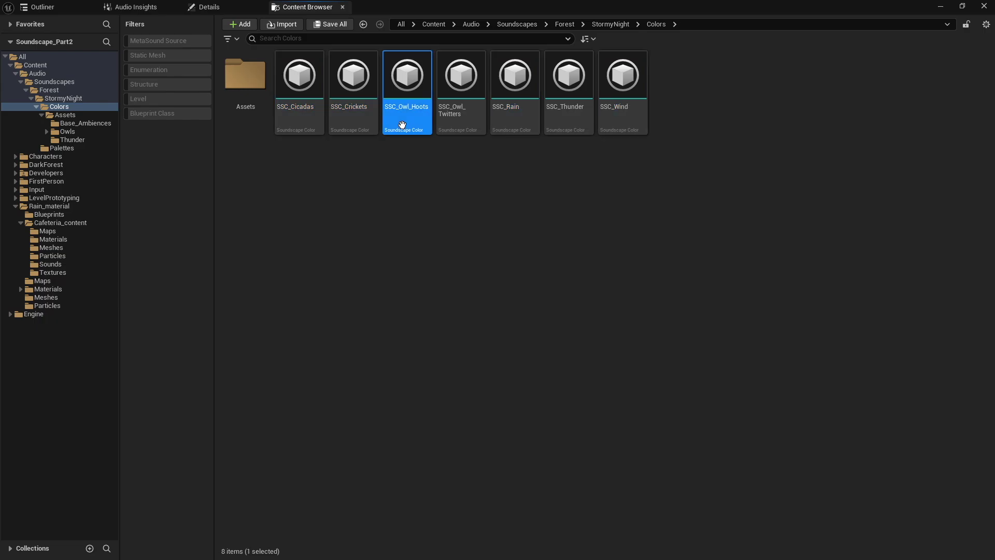
left_click(450, 111, "ctrl")
left_click(573, 121, "ctrl")
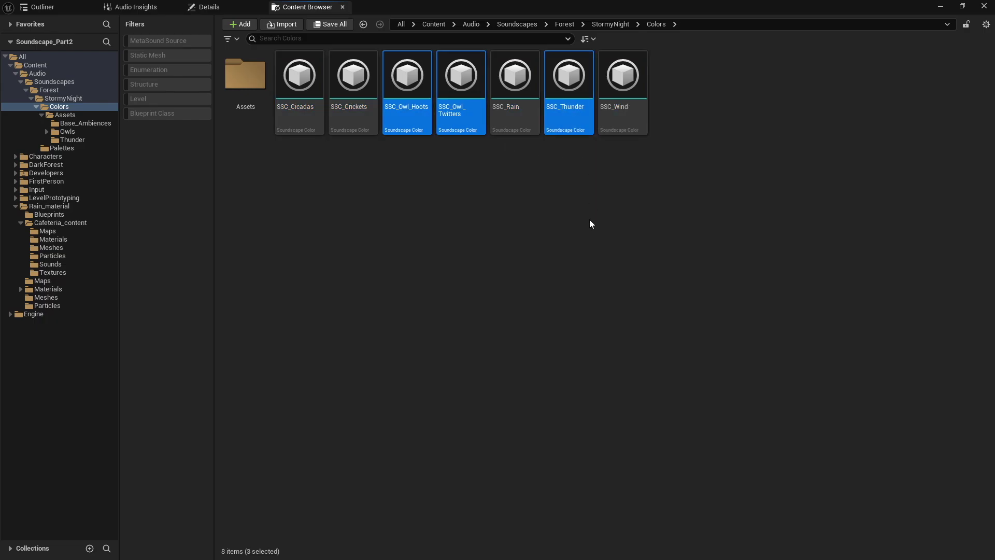
left_click(589, 220)
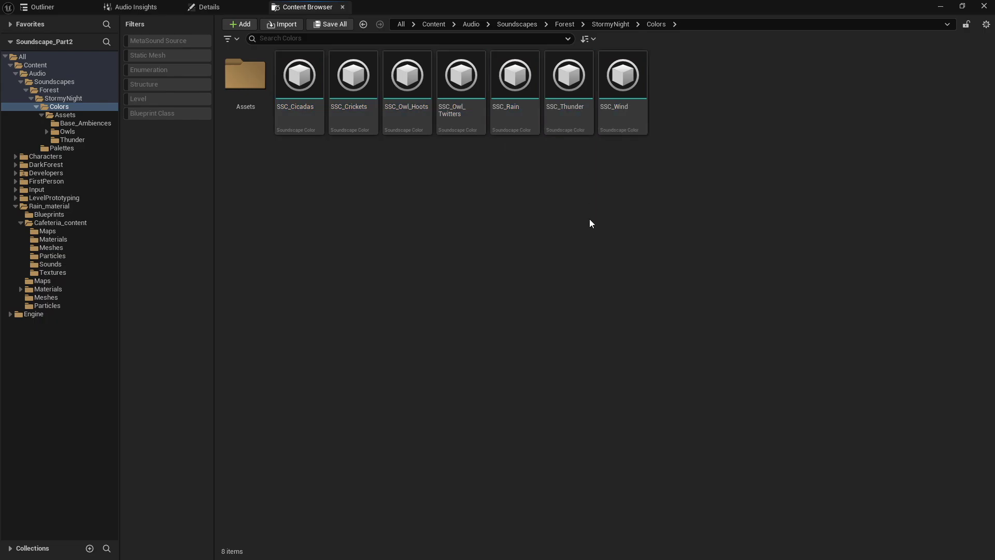
right_click(570, 127)
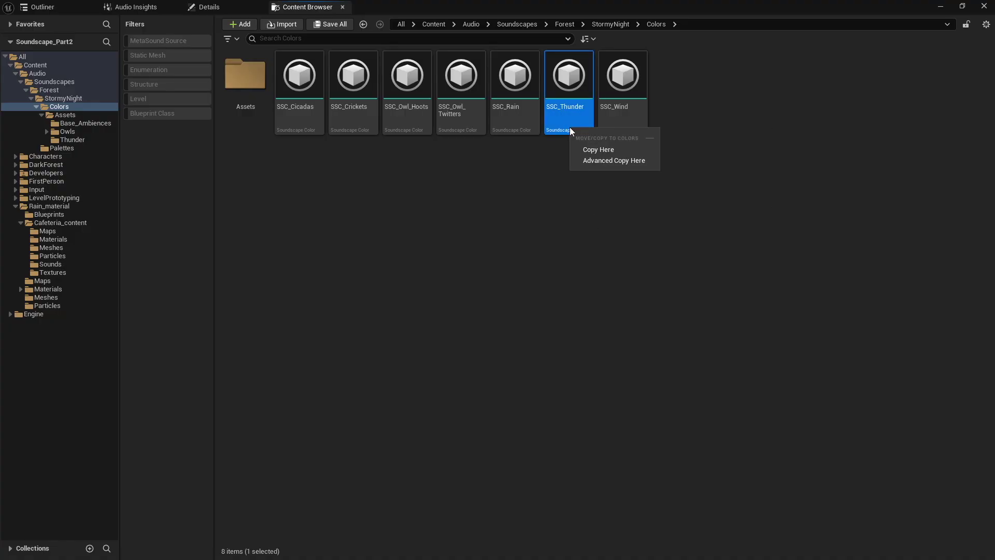
left_click(535, 182)
Review SSC_Thunder: up to 2 elements within 3500.0 units, height clamped 200.0–5000.0
double_click(577, 99)
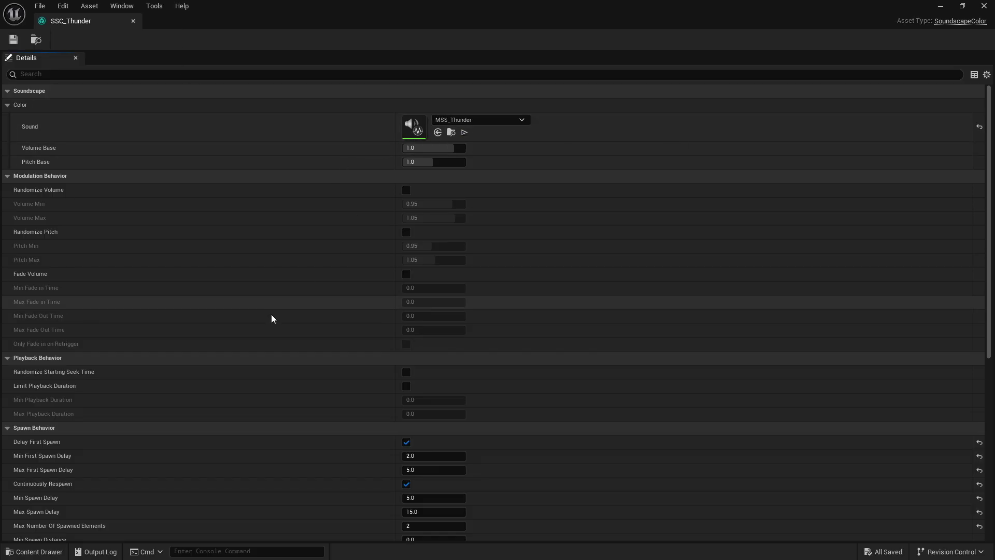
scroll(327, 267, "down", 3)
scroll(327, 267, "down", 10)
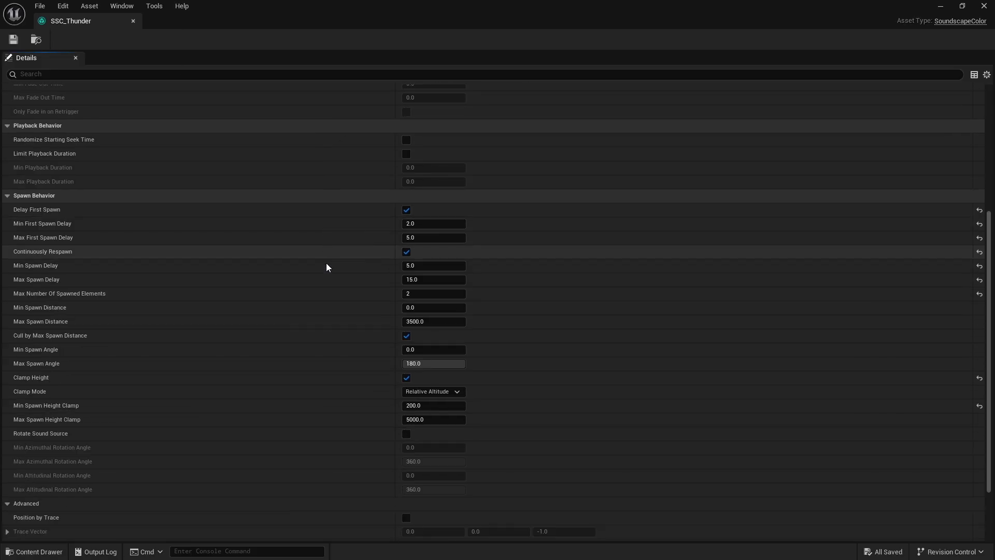
scroll(315, 292, "up", 1)
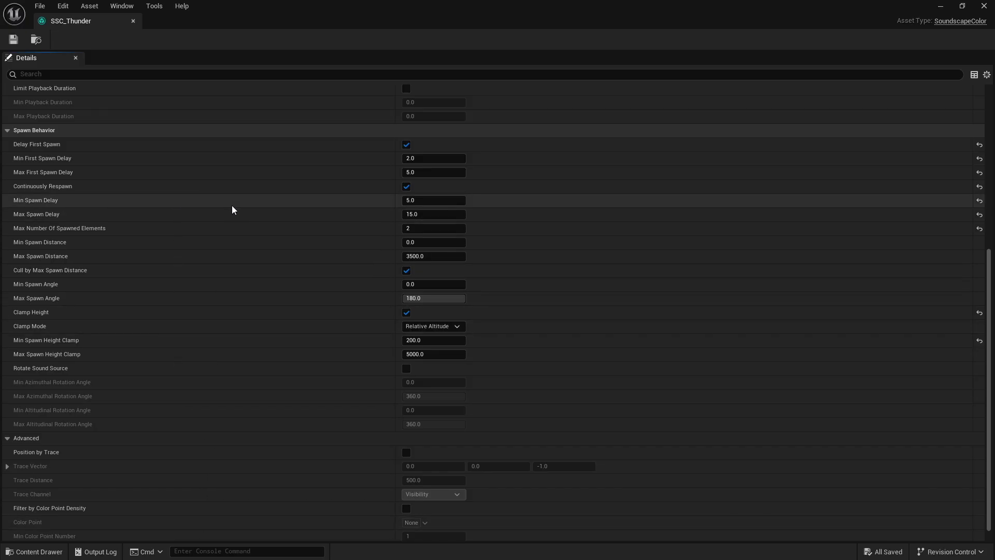
scroll(254, 302, "up", 10)
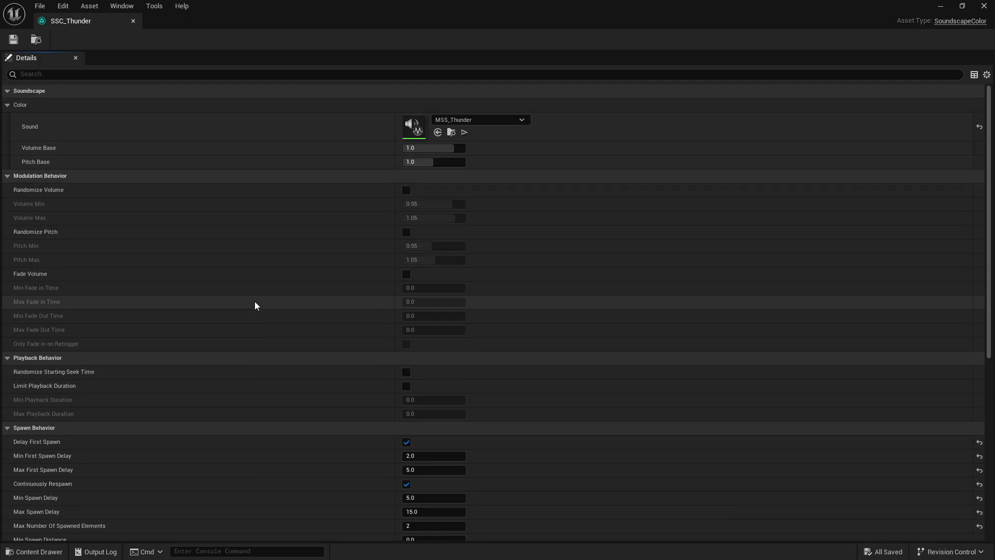
Open the MSS_Thunder MetaSound and scroll its Details down to the Attenuation section
double_click(417, 126)
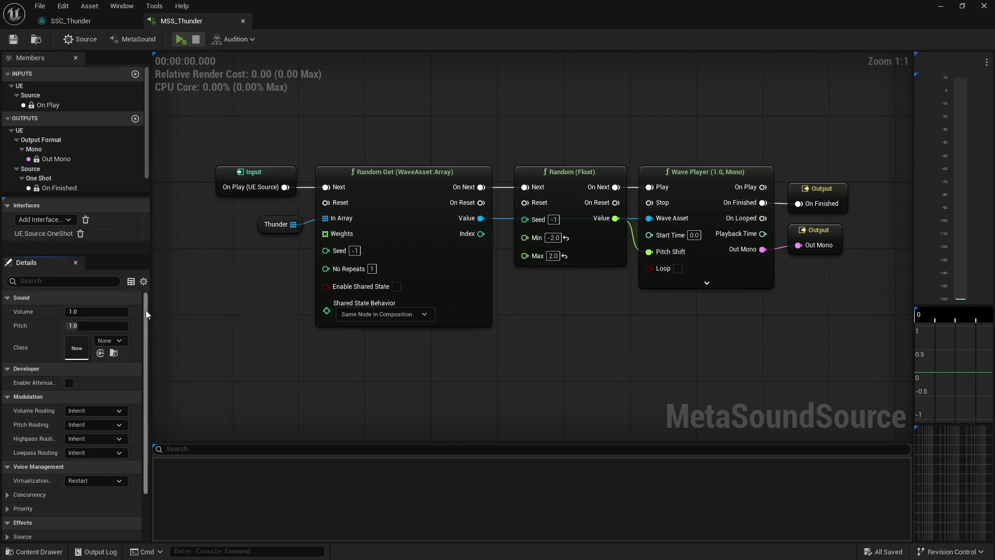
scroll(145, 342, "down", 2)
scroll(146, 351, "down", 2)
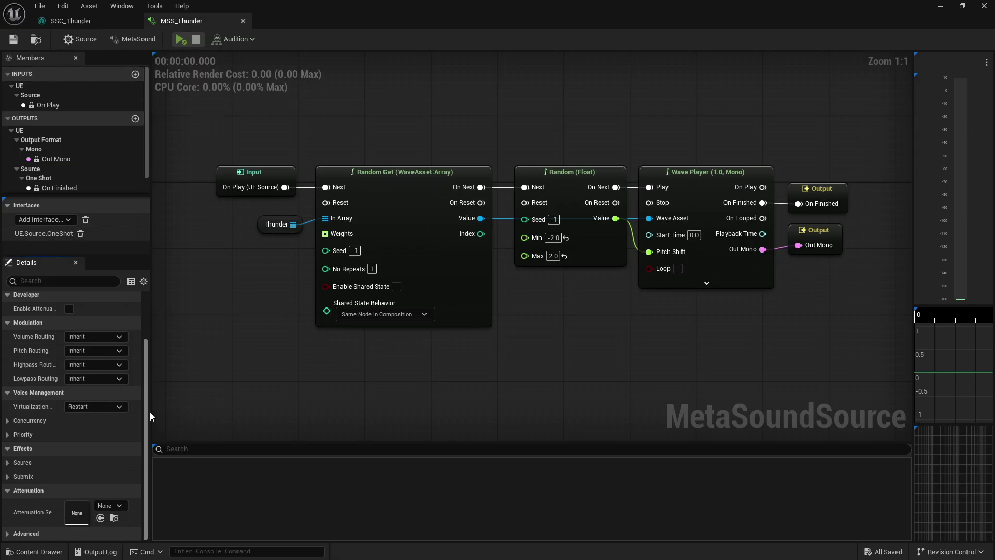
Start a new Sound Attenuation asset and create an Attenuations folder inside Content/Audio
left_click(111, 504)
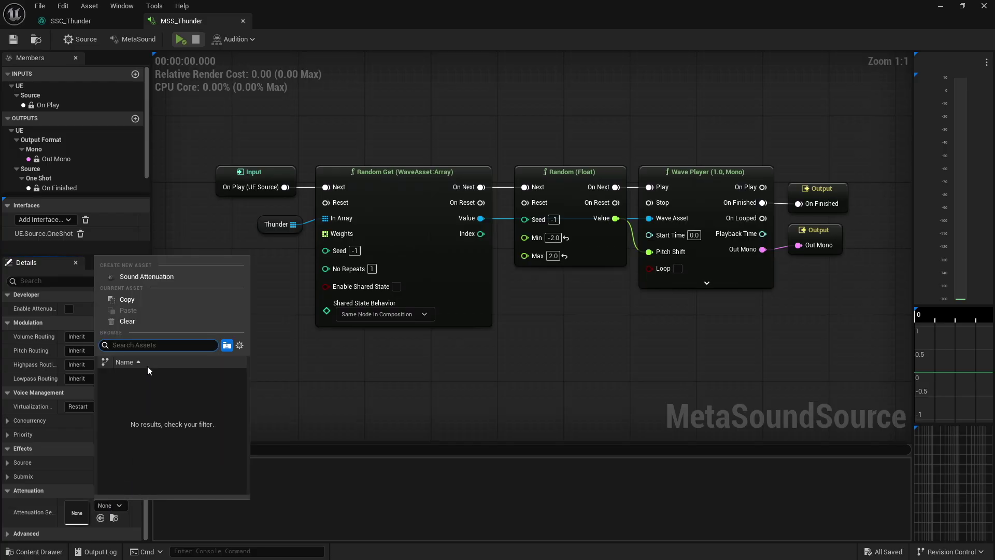
left_click(159, 276)
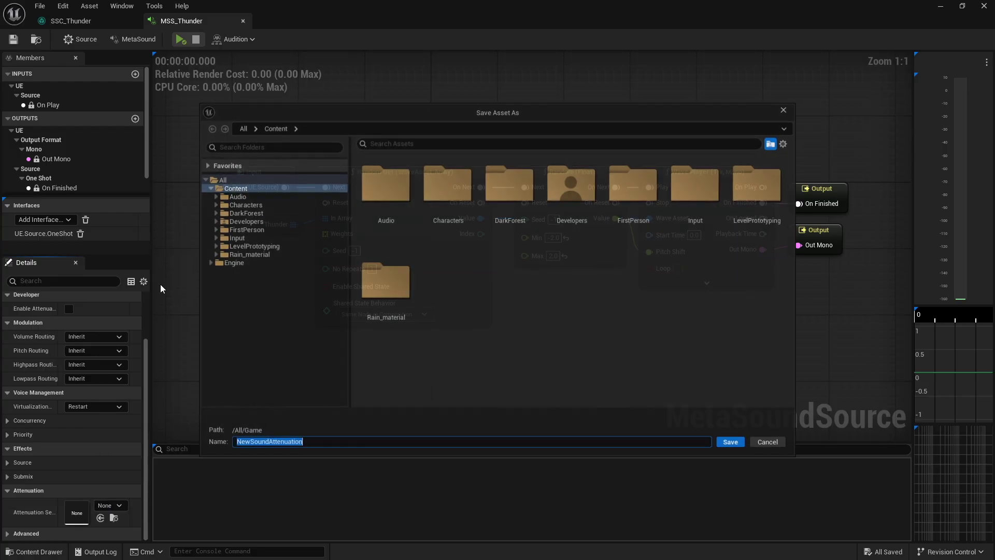
double_click(393, 220)
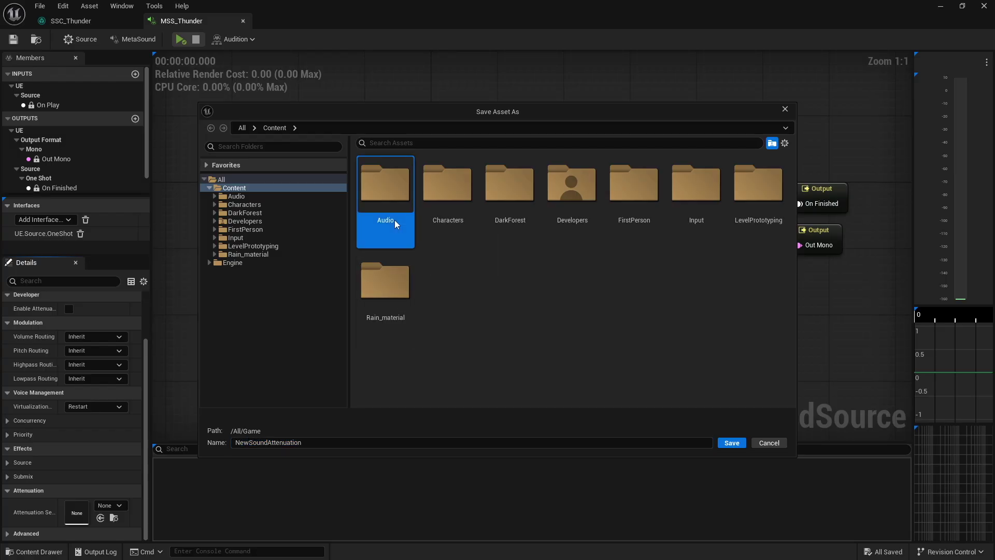
right_click(463, 229)
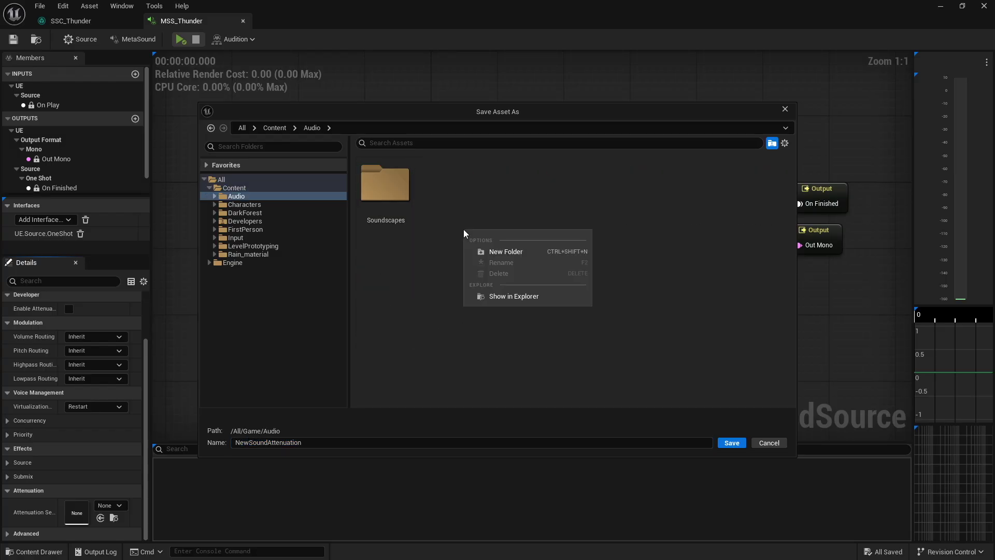
left_click(486, 252)
type("Attenuations")
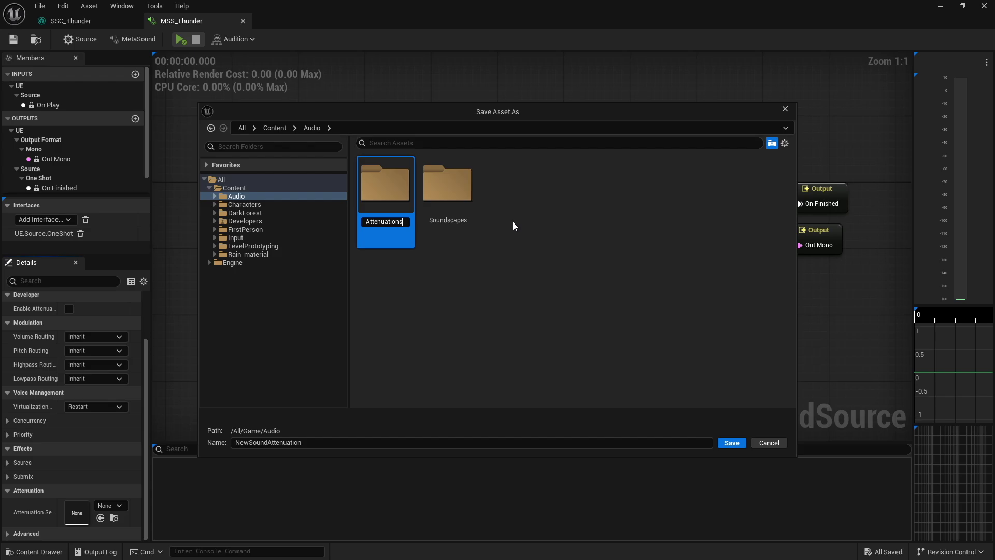
key("Return")
Save the new asset as ATT_Thunder in the Attenuations folder, assigning it to MSS_Thunder
double_click(391, 228)
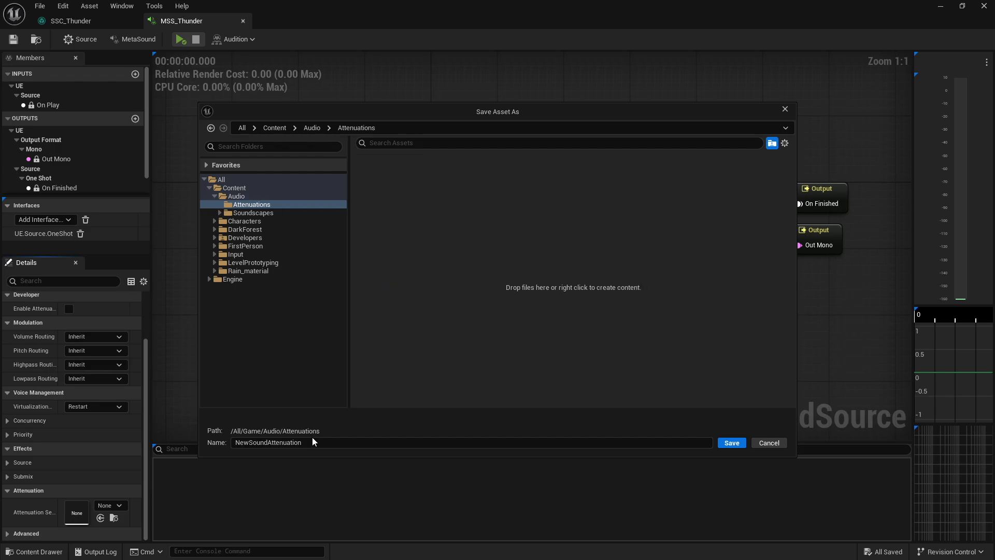
left_click(312, 439)
type("A")
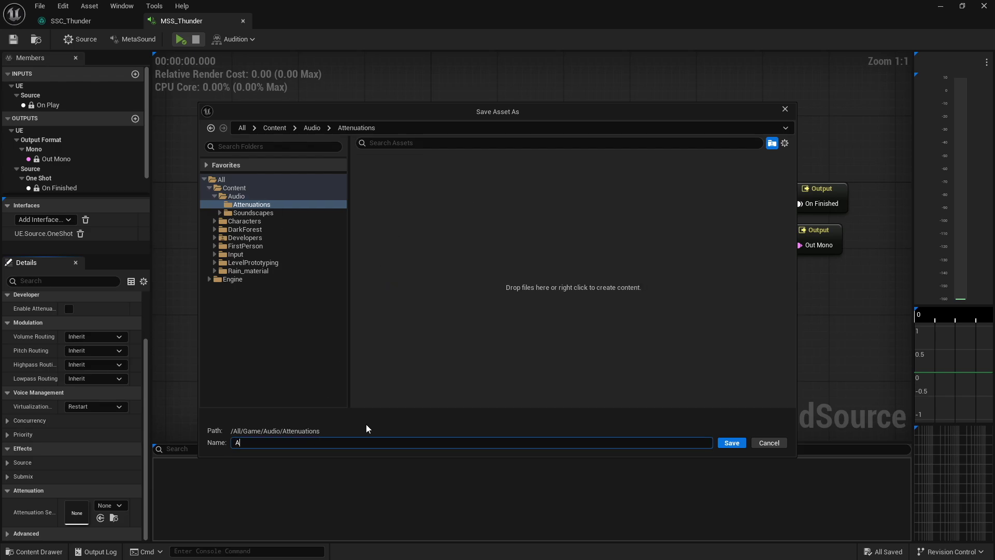
type("TT_Thunder")
key("Return")
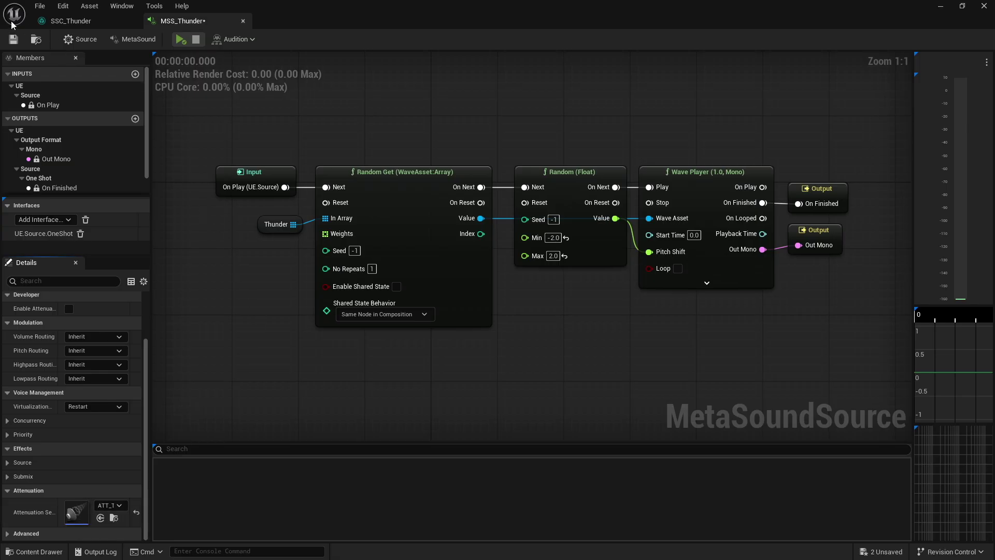
Save MSS_Thunder and go back to the SSC_Thunder soundscape color tab
left_click(12, 39)
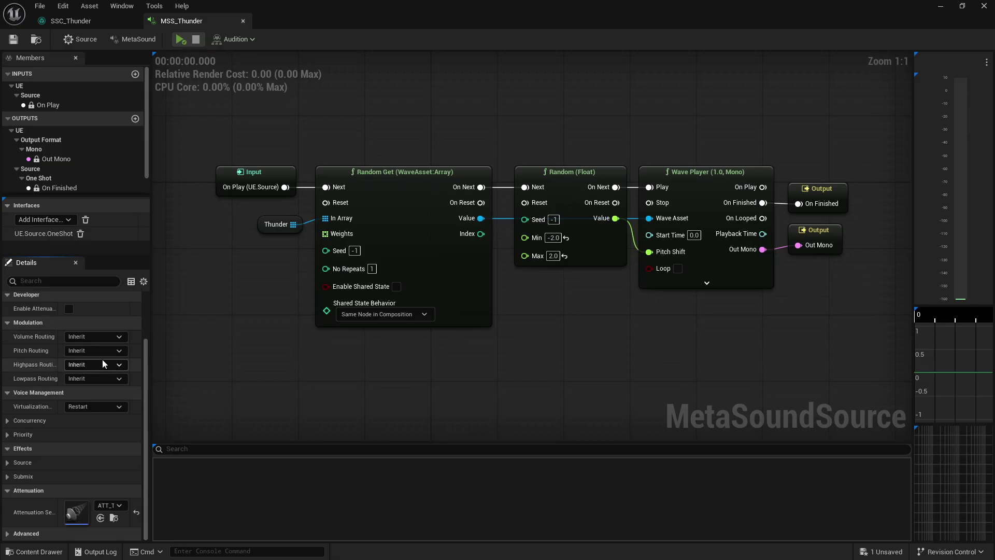
left_click(78, 26)
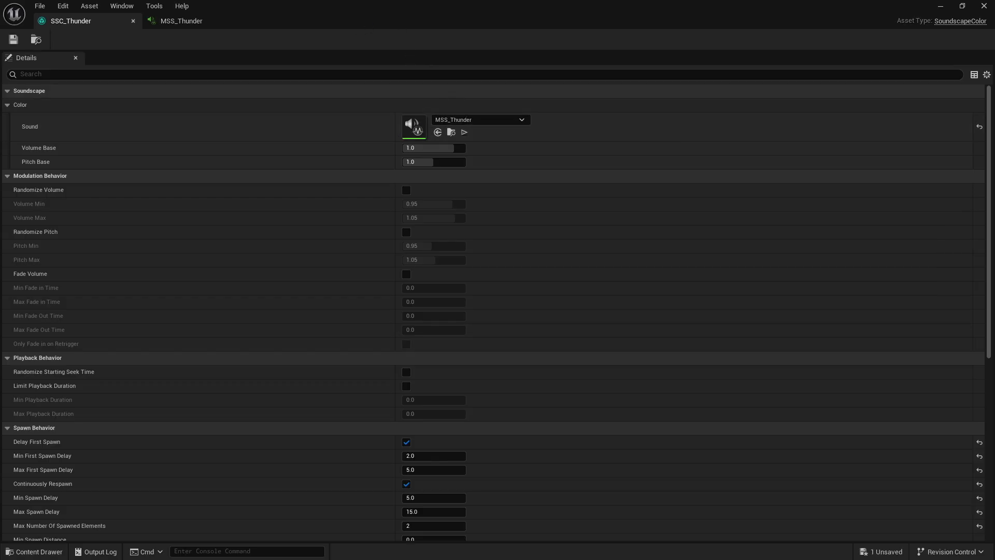
Close SSC_Thunder and open SSC_Owl_Hoots and its MSS_Owl_Hoot MetaSound
left_click(983, 6)
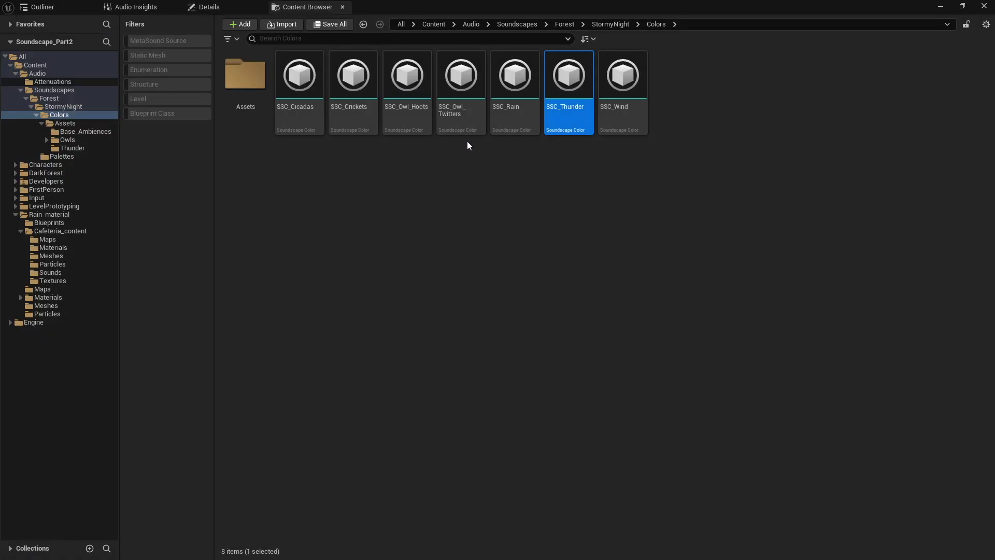
double_click(409, 127)
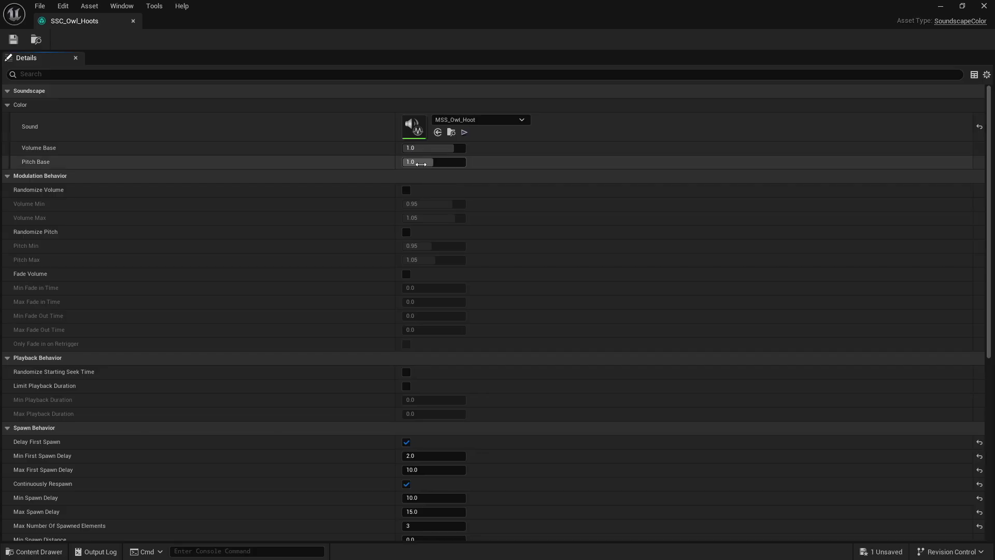
double_click(419, 123)
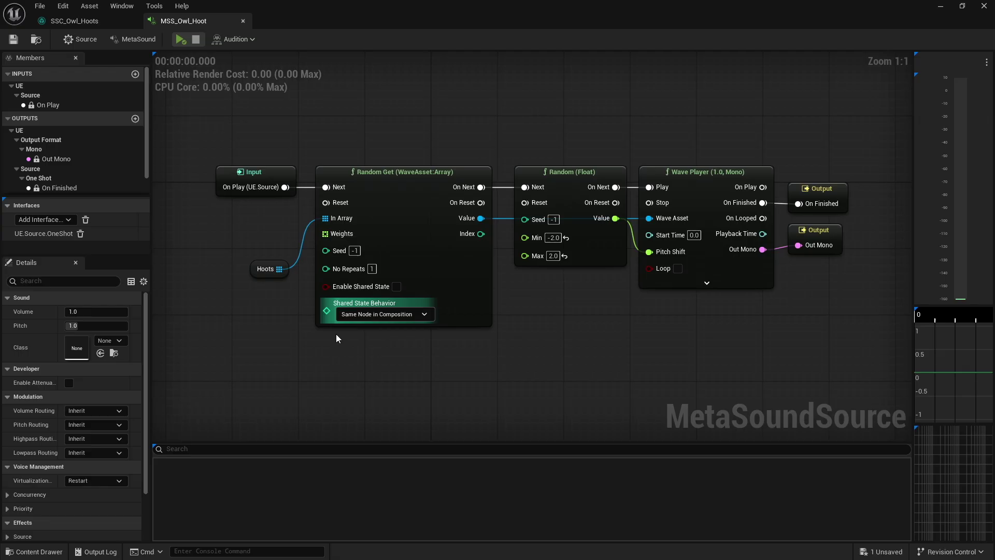
Create a new ATT_Owls attenuation asset for MSS_Owl_Hoot and save the MetaSound
scroll(144, 344, "down", 3)
left_click(108, 506)
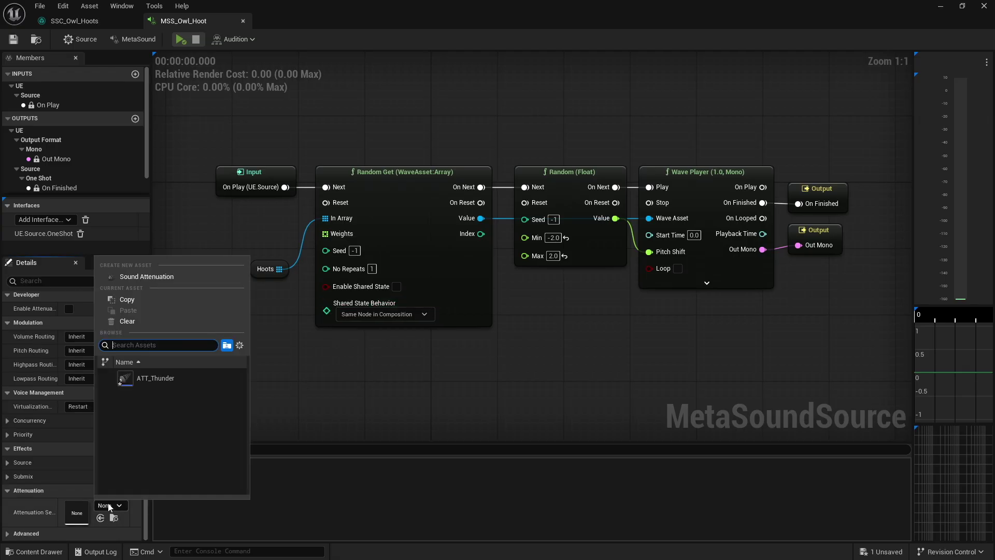
left_click(140, 276)
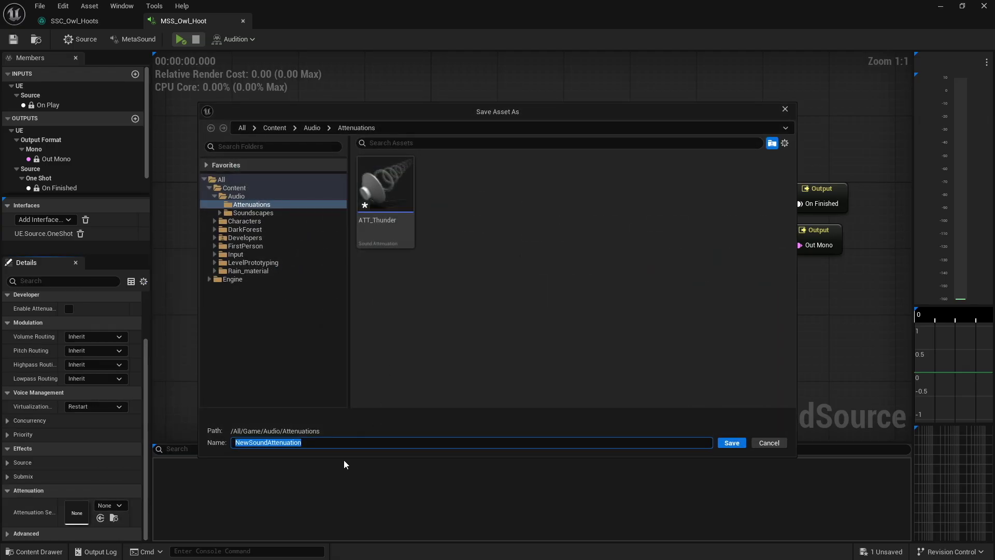
type("ATT_Owls")
key("Return")
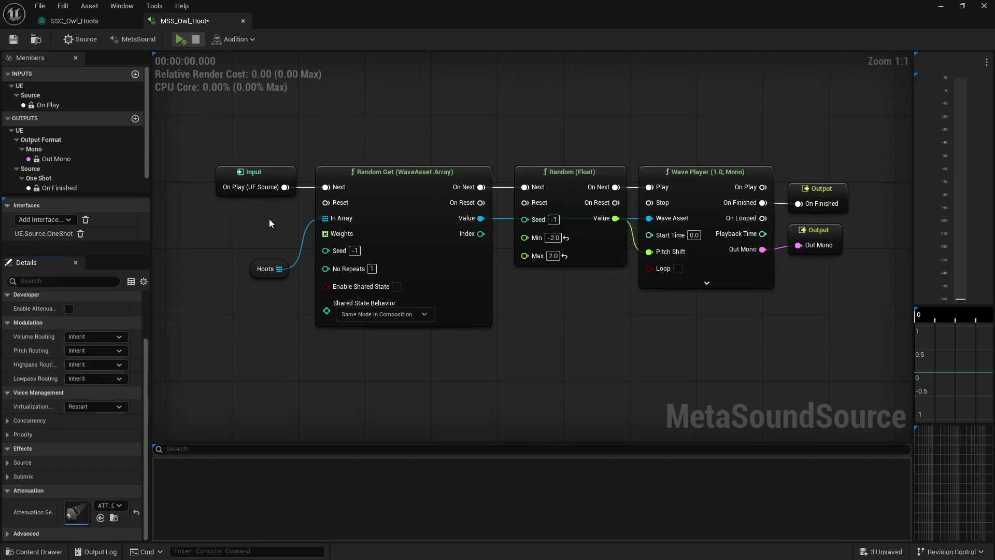
key("ctrl+s")
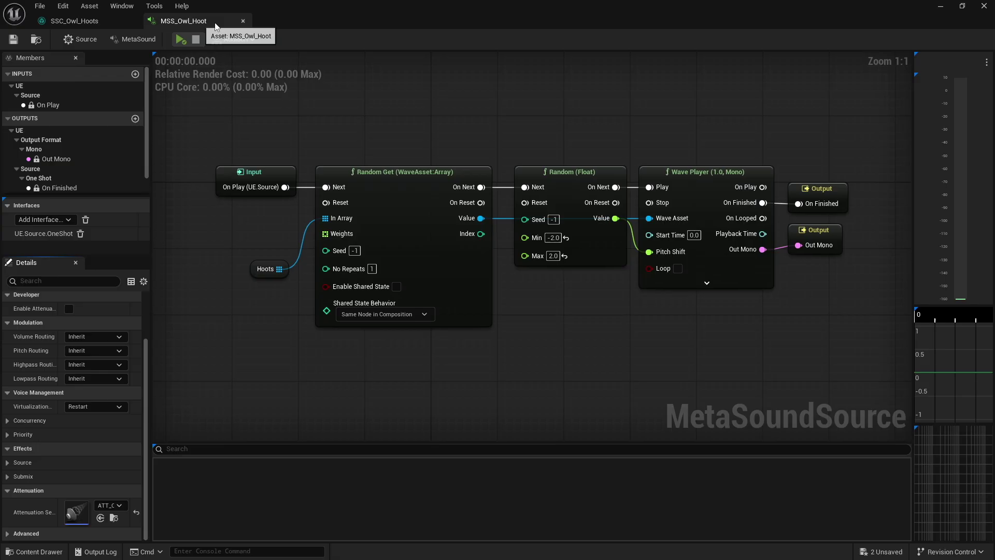
Open MSS_Owl_Twitter from SSC_Owl_Twitters, assign the existing ATT_Owls attenuation, and close the editor
left_click(984, 6)
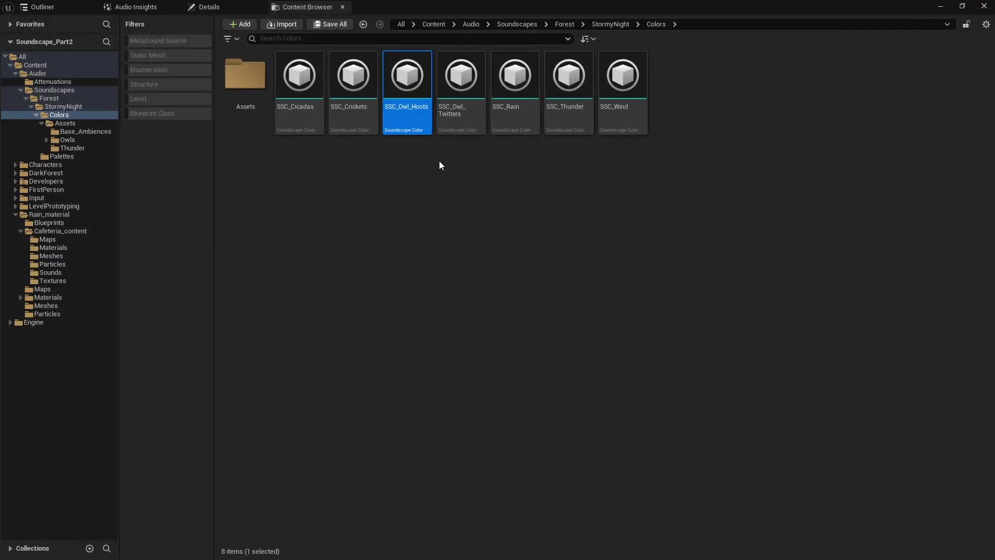
double_click(461, 118)
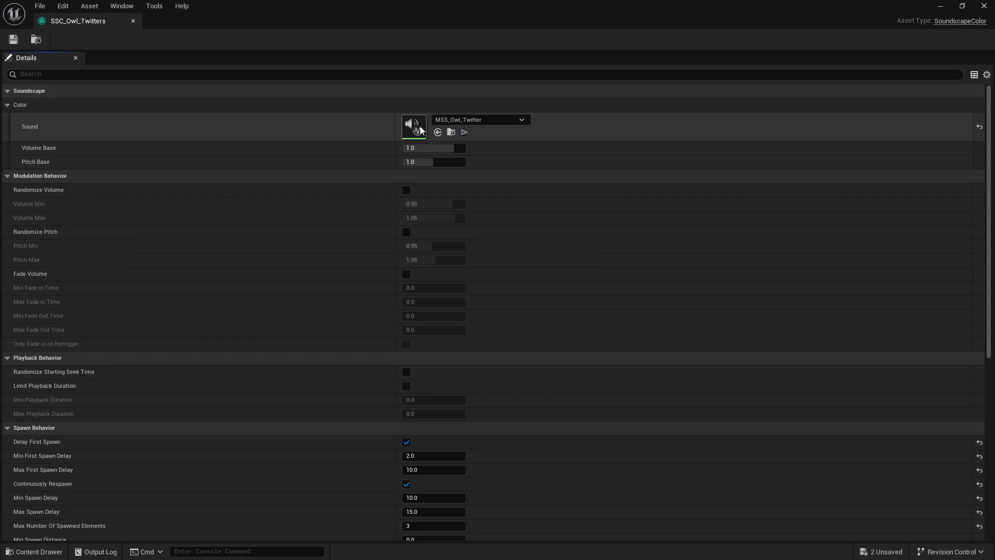
double_click(421, 130)
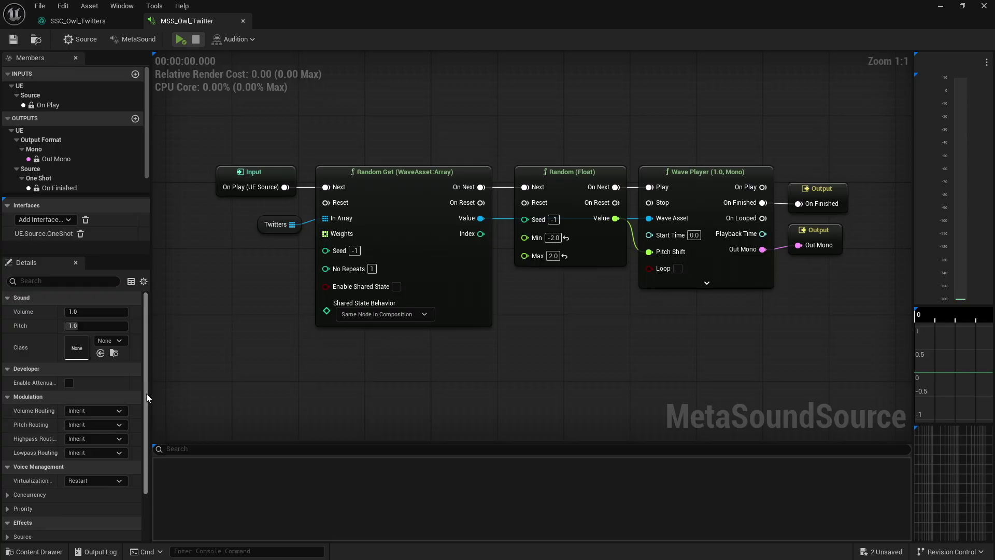
scroll(147, 394, "down", 4)
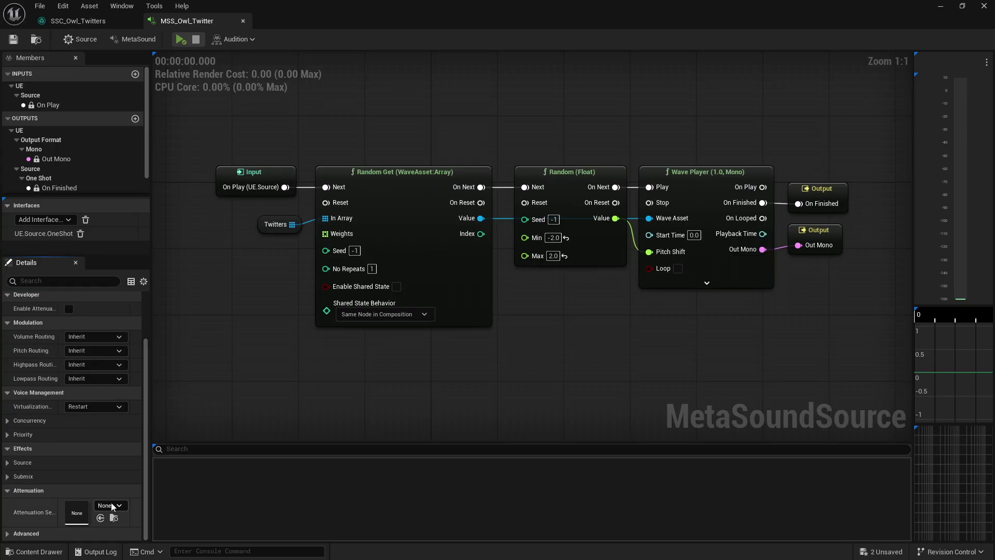
left_click(111, 505)
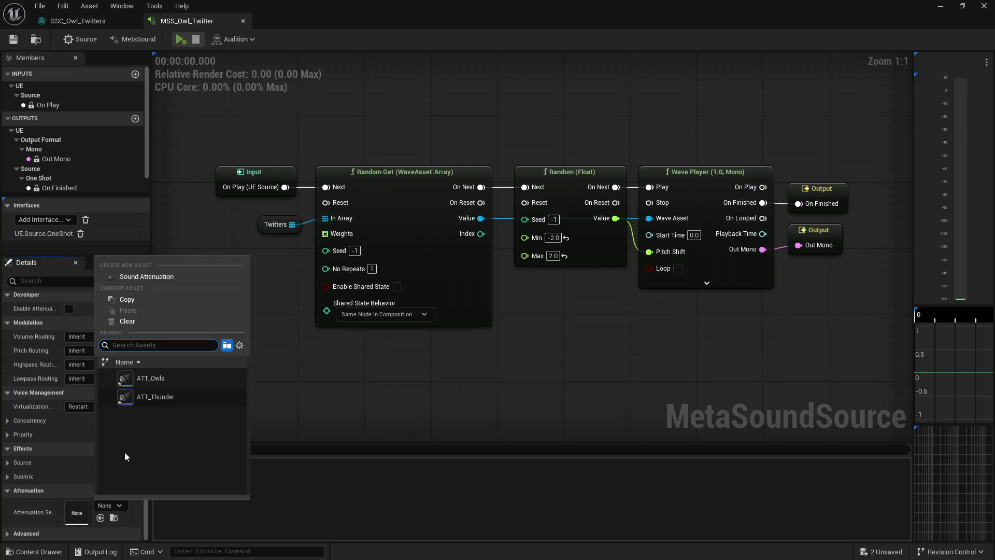
left_click(166, 378)
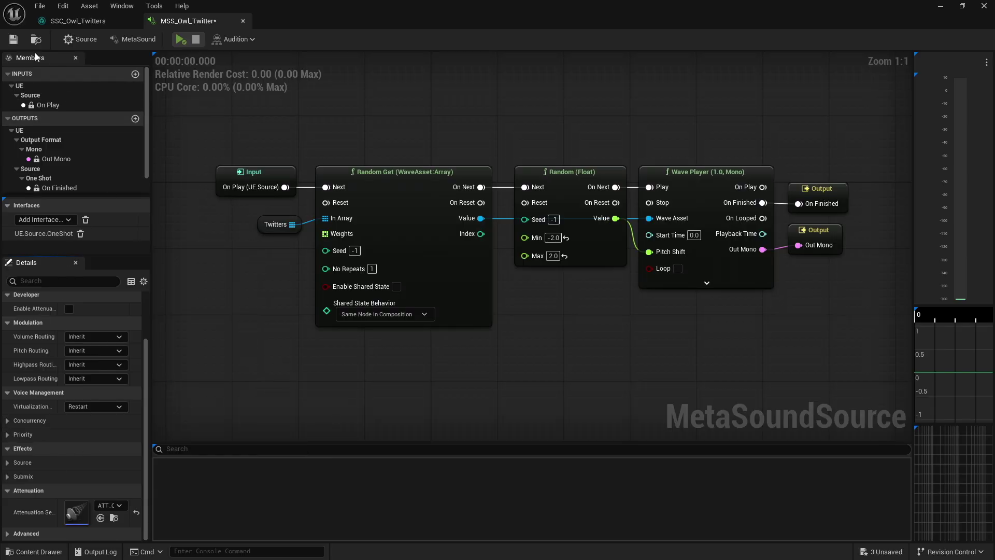
left_click(984, 6)
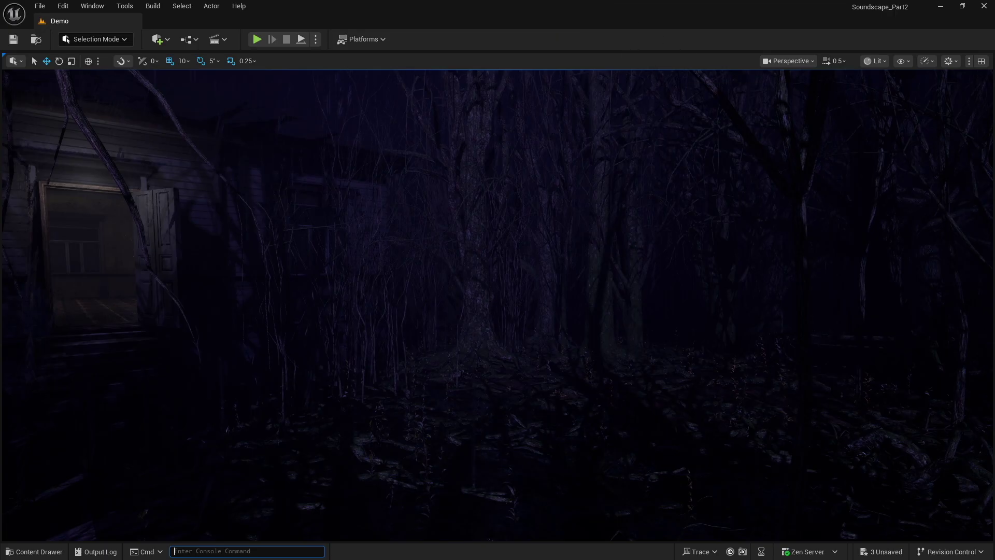
Save the three unsaved assets: ATT_Owls, ATT_Thunder and MSS_Owl_Twitter
left_click(881, 551)
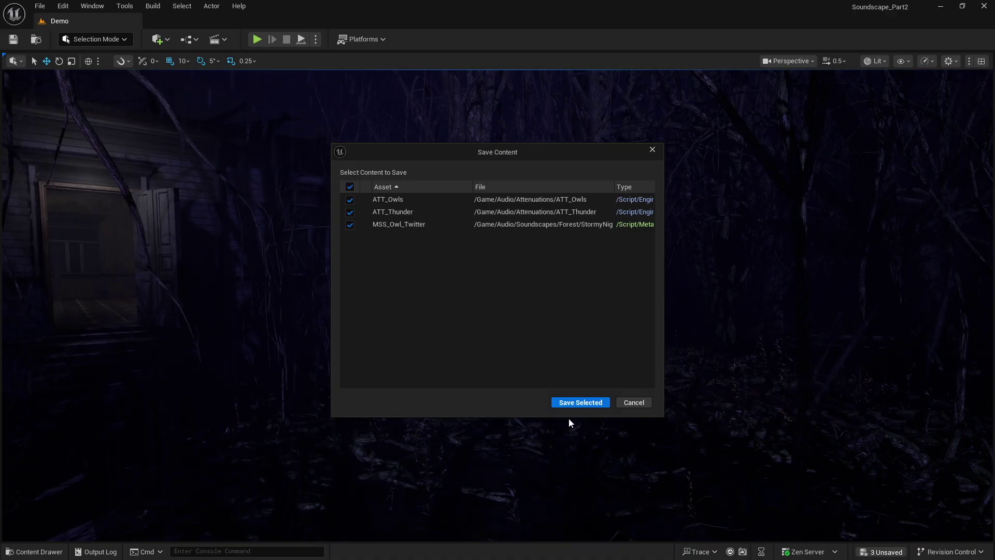
left_click(576, 404)
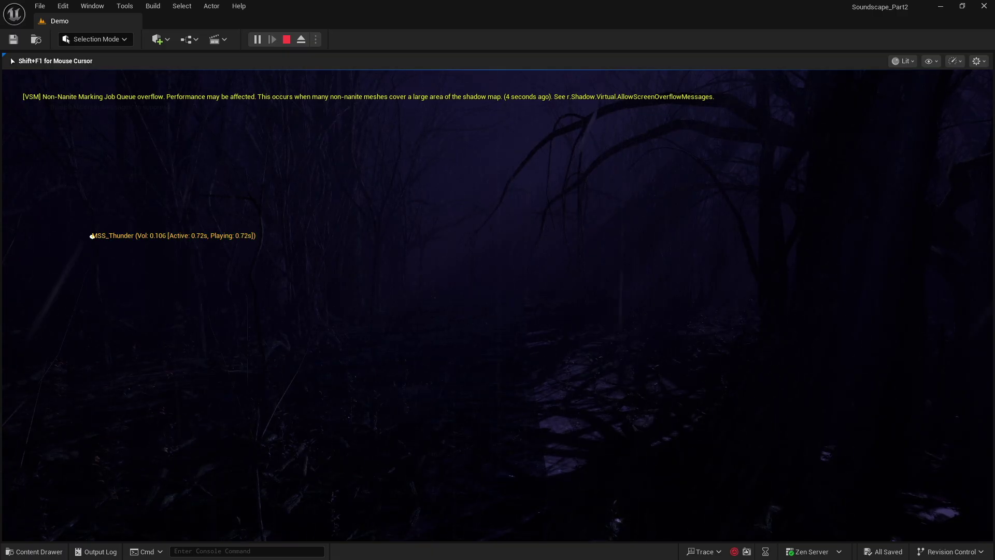
Walk forward along the forest path during play to hear the spatialized thunder and owl
key("w")
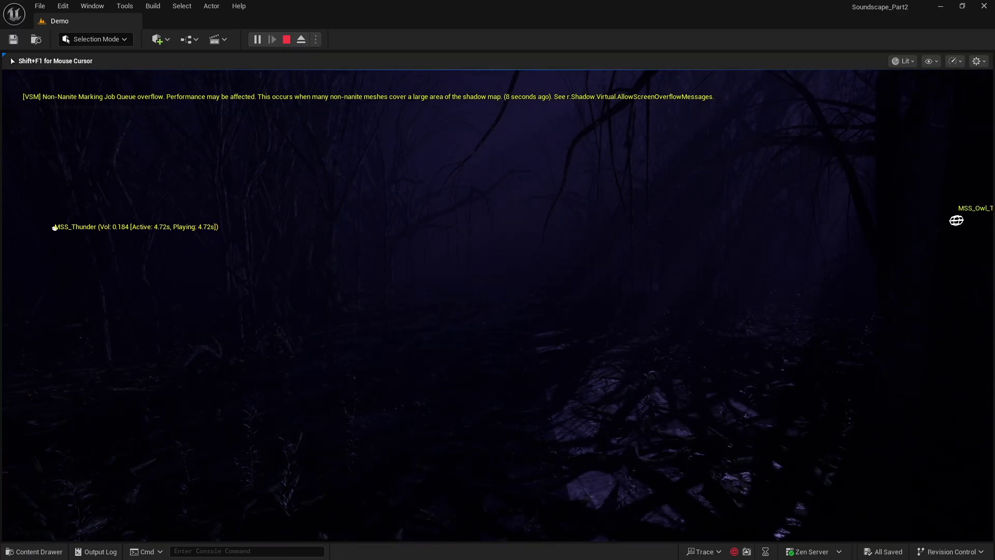
mouse_move(497, 280)
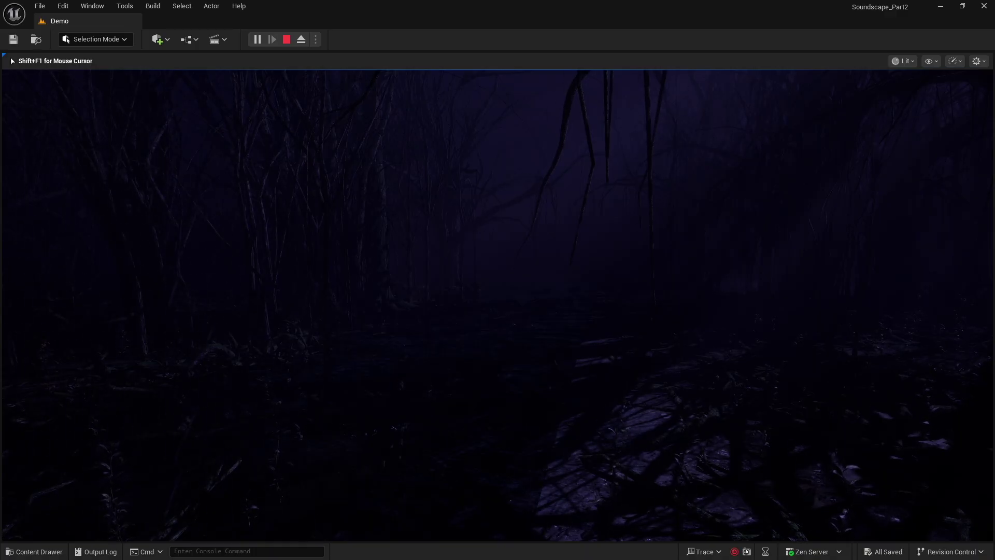
End Play In Editor with Esc and return to the Demo level editor
key("Escape")
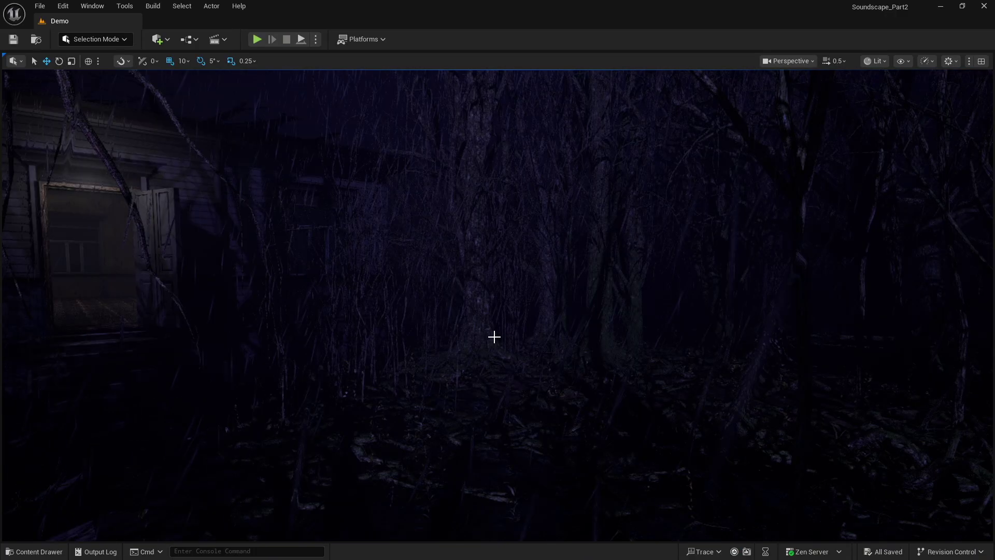